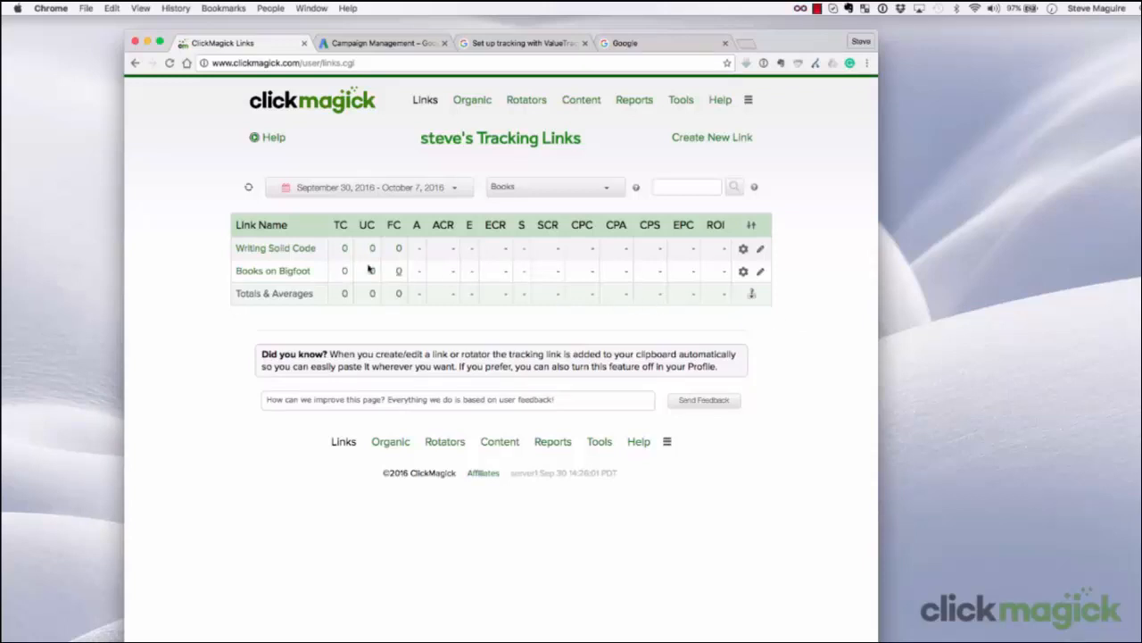
Step: Open the settings of the Writing Solid Code link and copy its full tracking link
click(276, 249)
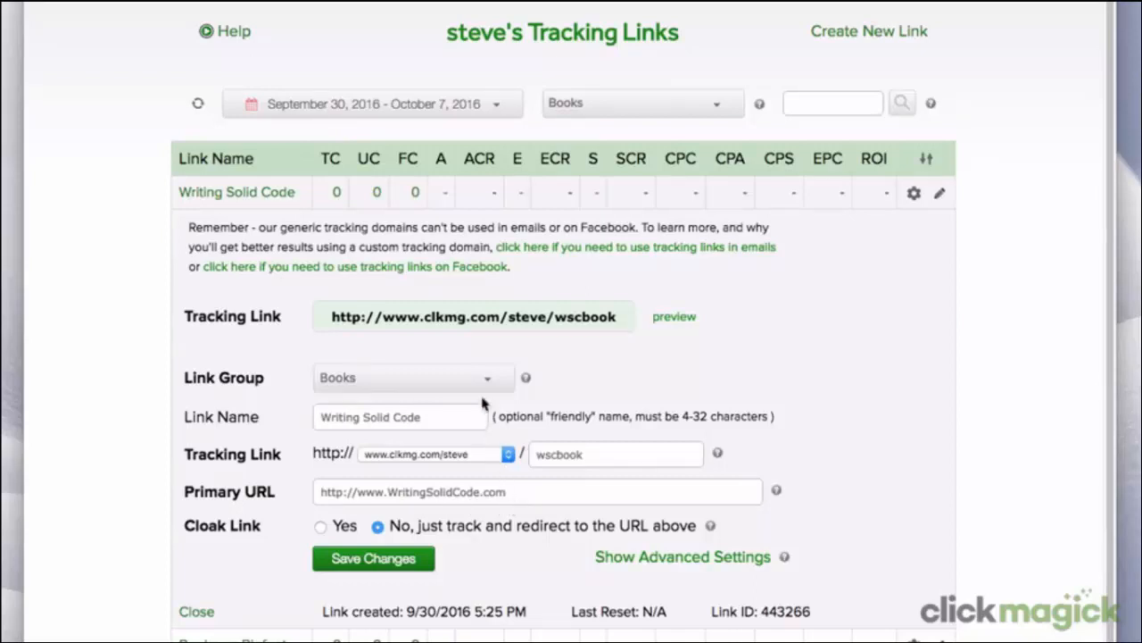
right_click(464, 323)
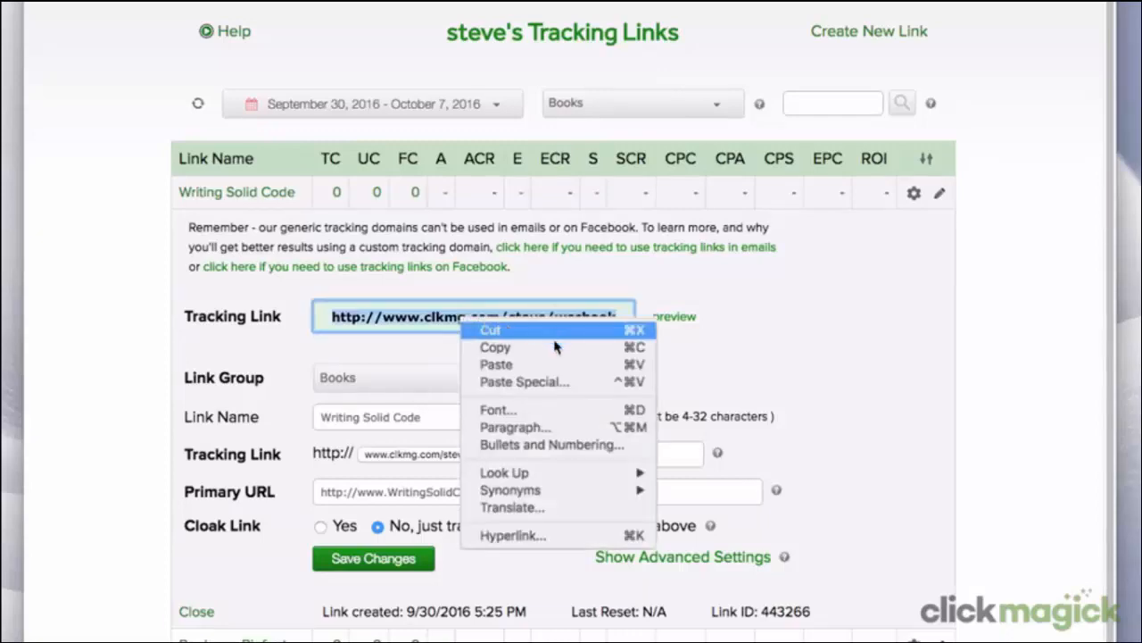
click(554, 351)
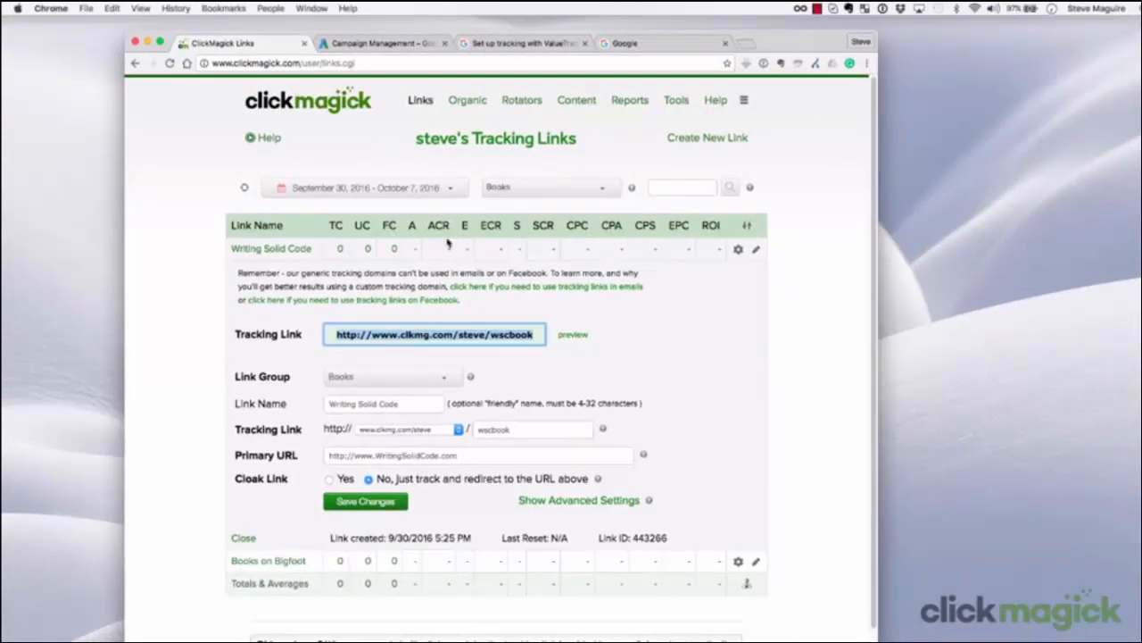
Step: In Google AdWords, edit the Writing Solid Code ad and paste the copied wscbook link as its tracking template in the advanced URL options
click(375, 46)
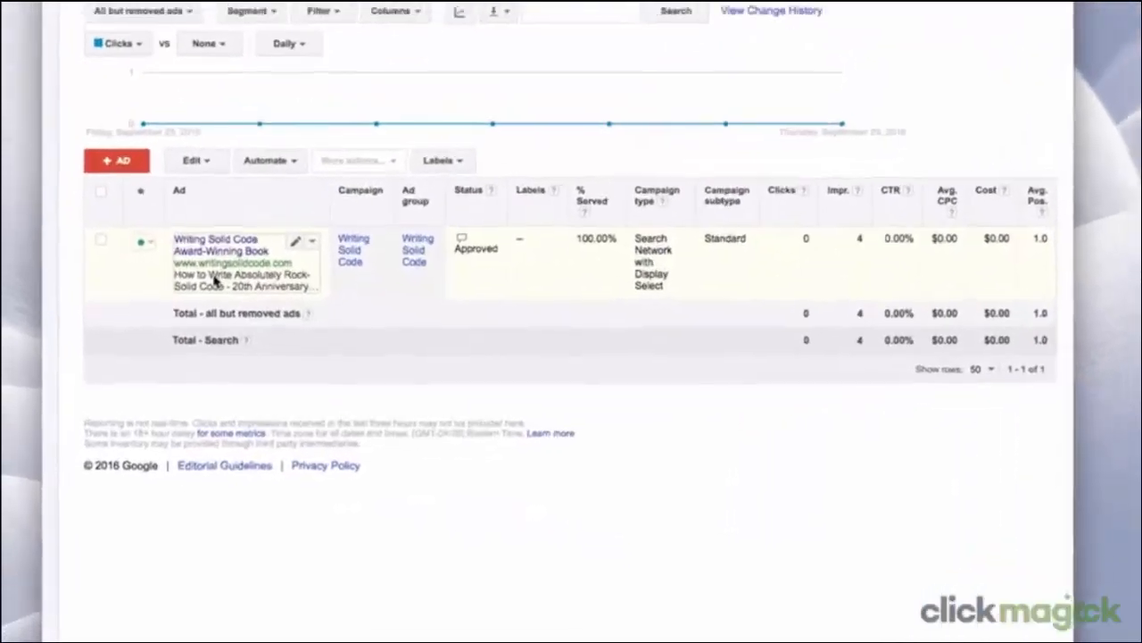
click(293, 221)
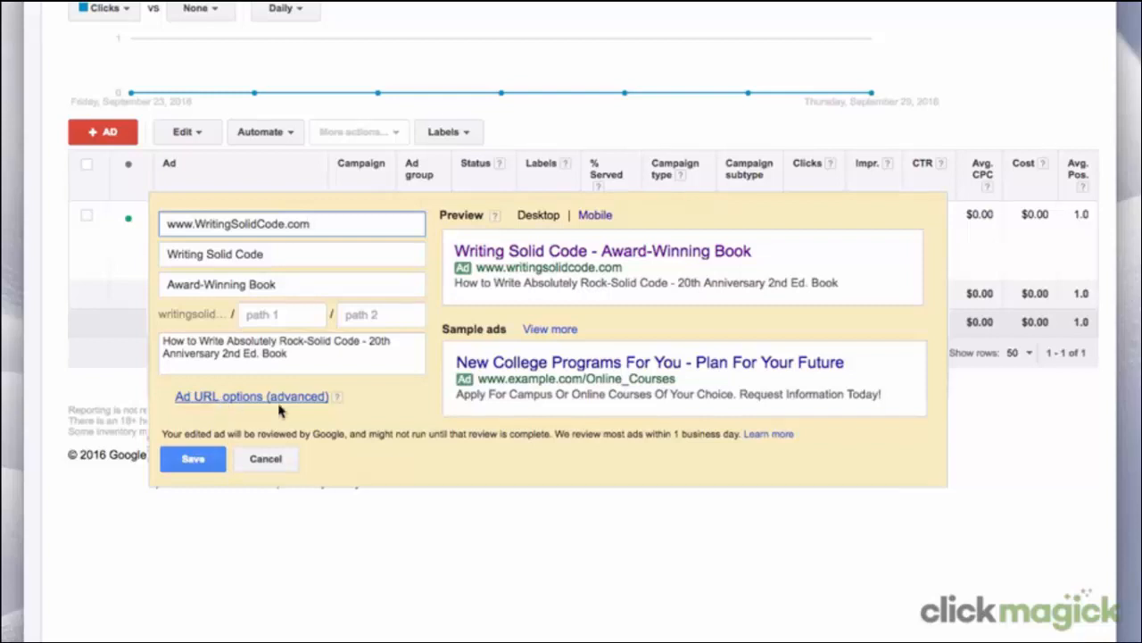
click(340, 400)
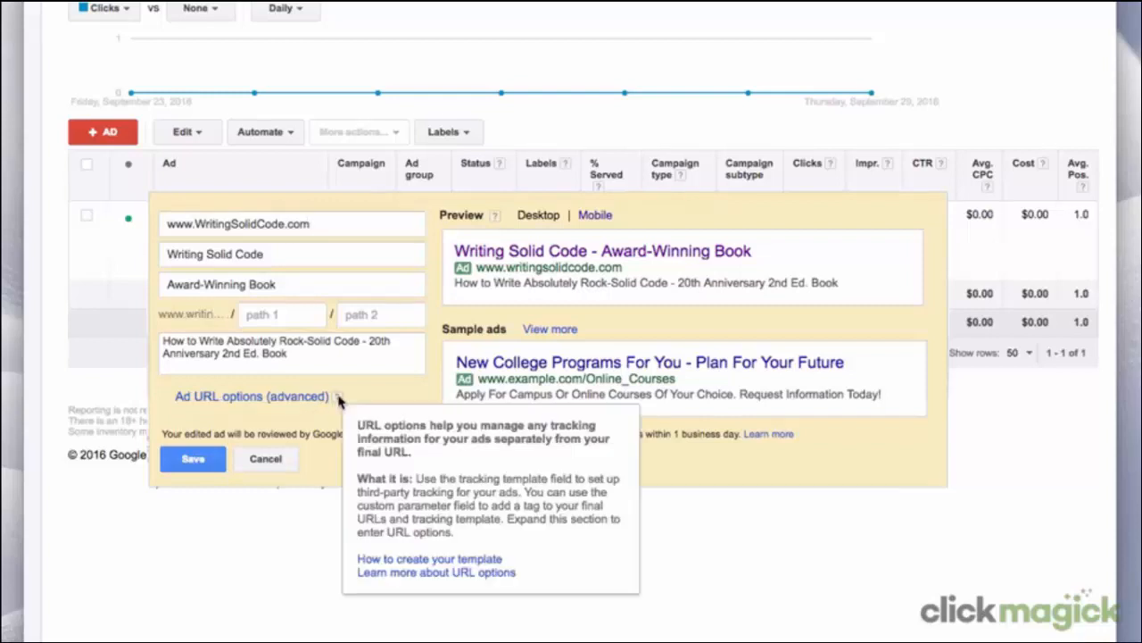
click(254, 398)
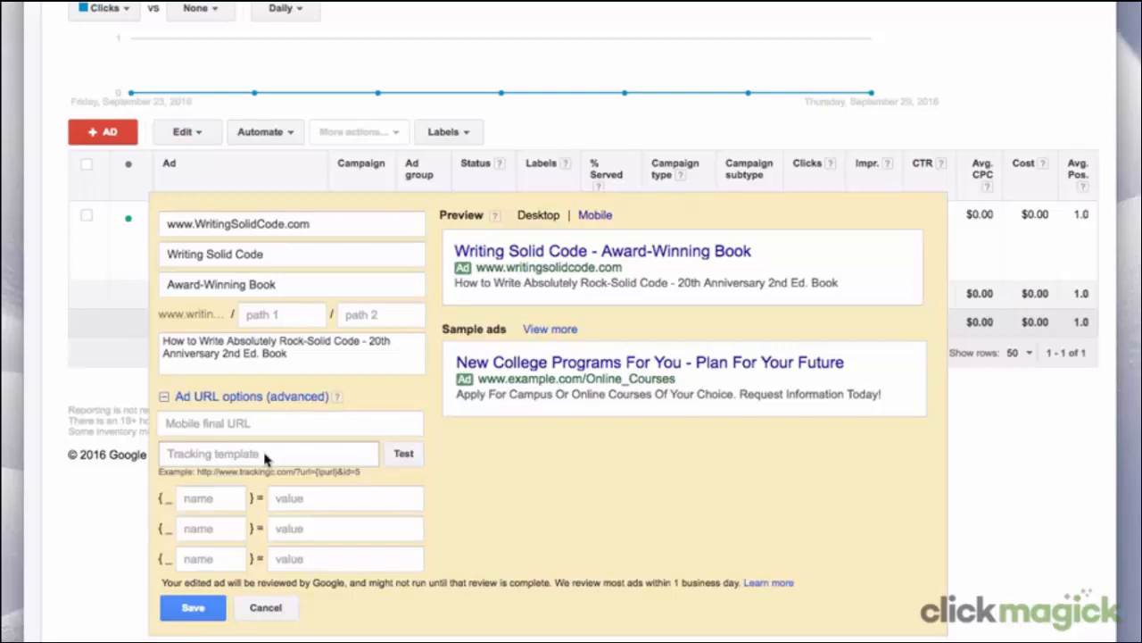
right_click(265, 458)
click(357, 504)
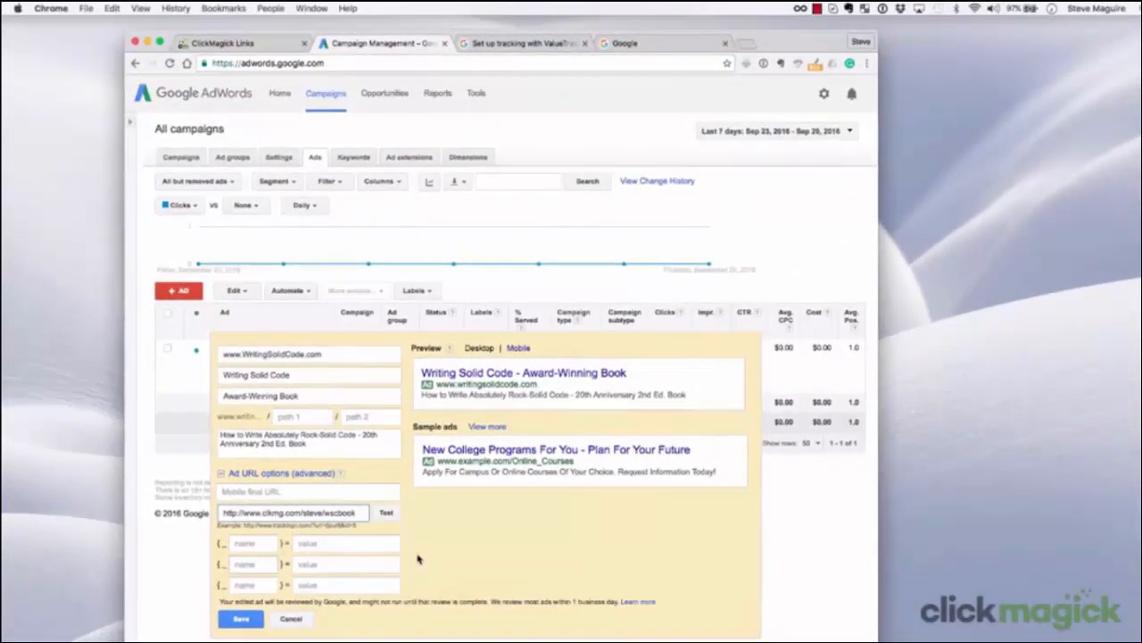
Step: On the Google support page about ValueTrack, find the available parameters table and copy the {keyword} parameter
click(523, 44)
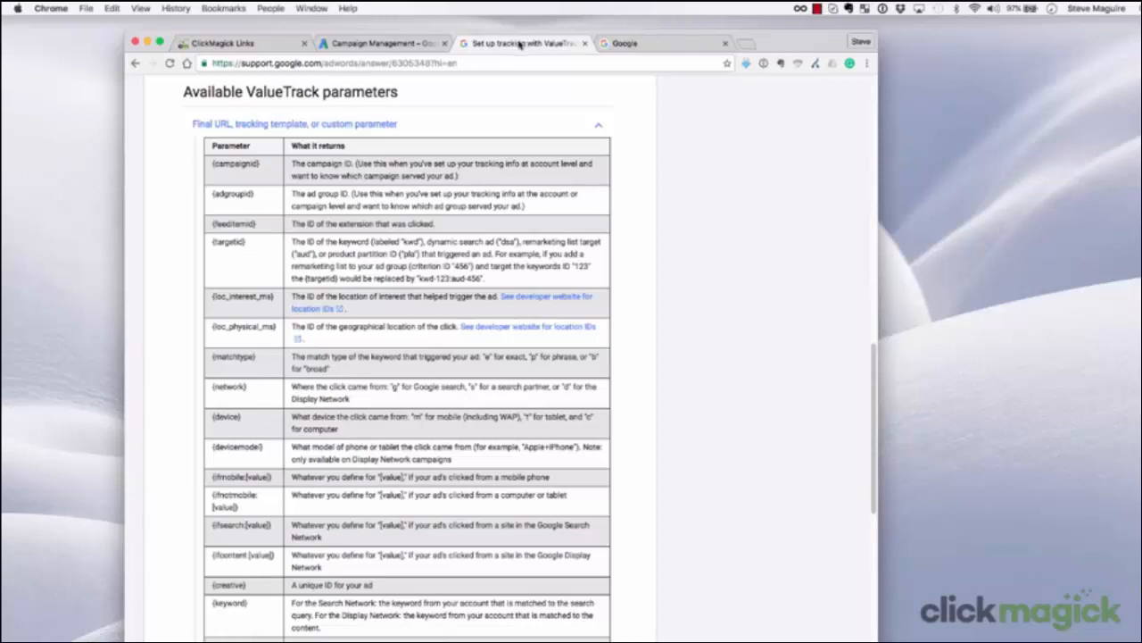
drag(248, 92, 402, 95)
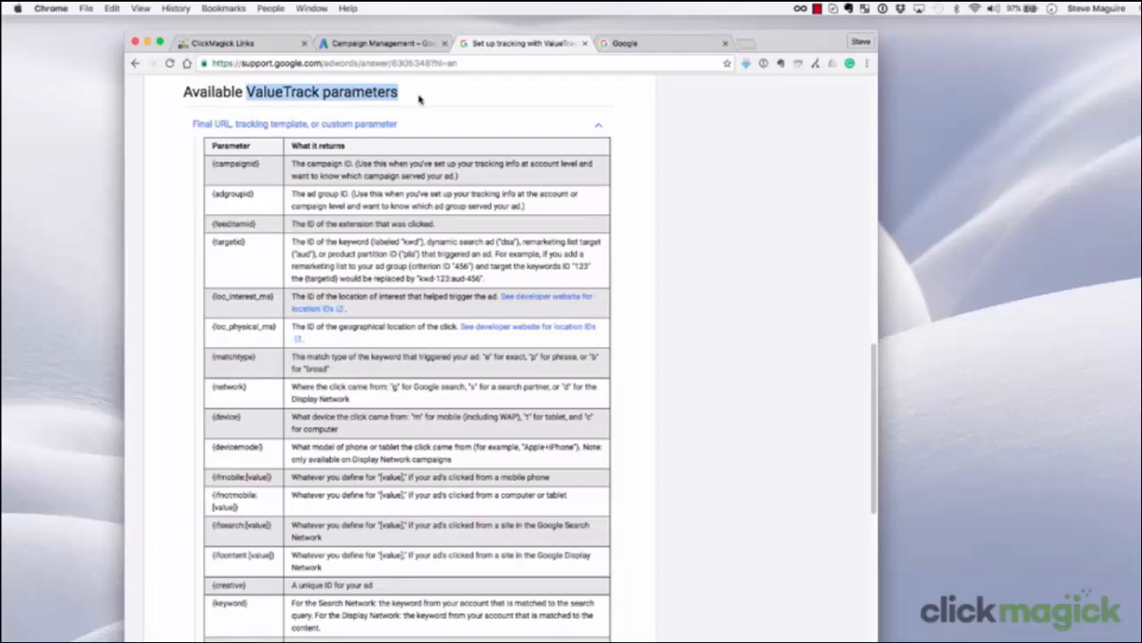
scroll(277, 200, down, 2)
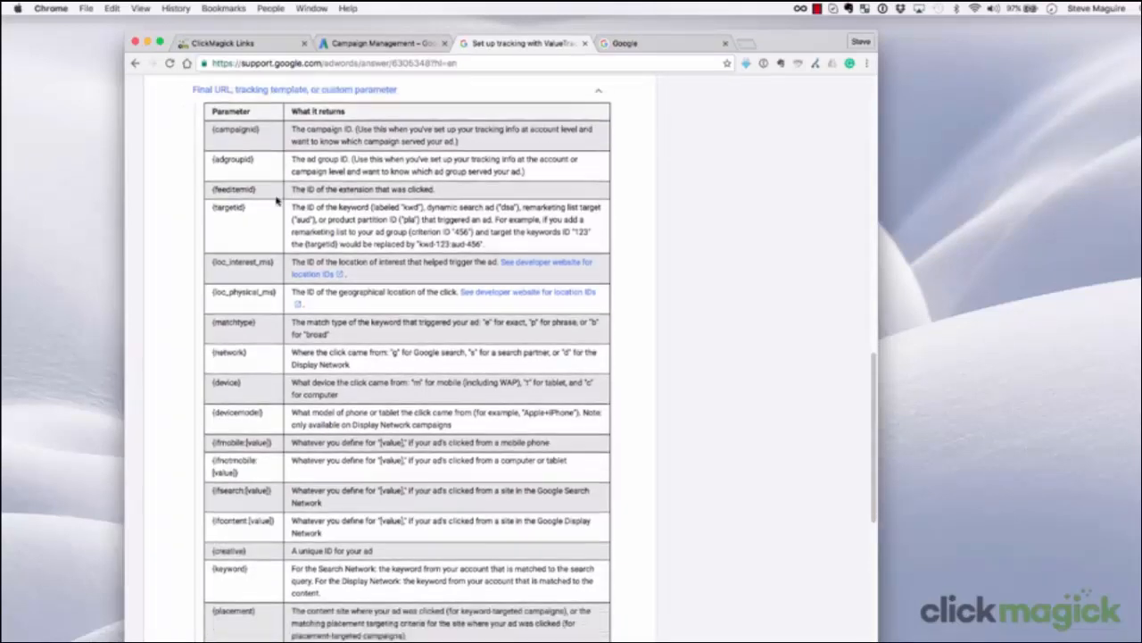
scroll(277, 201, down, 8)
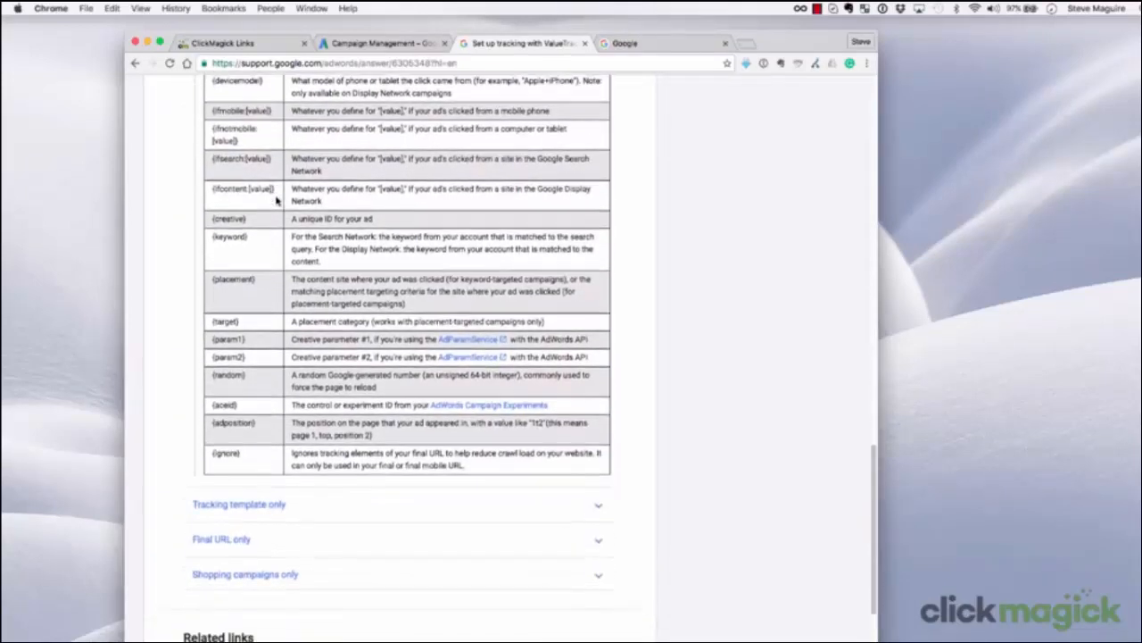
scroll(277, 201, down, 1)
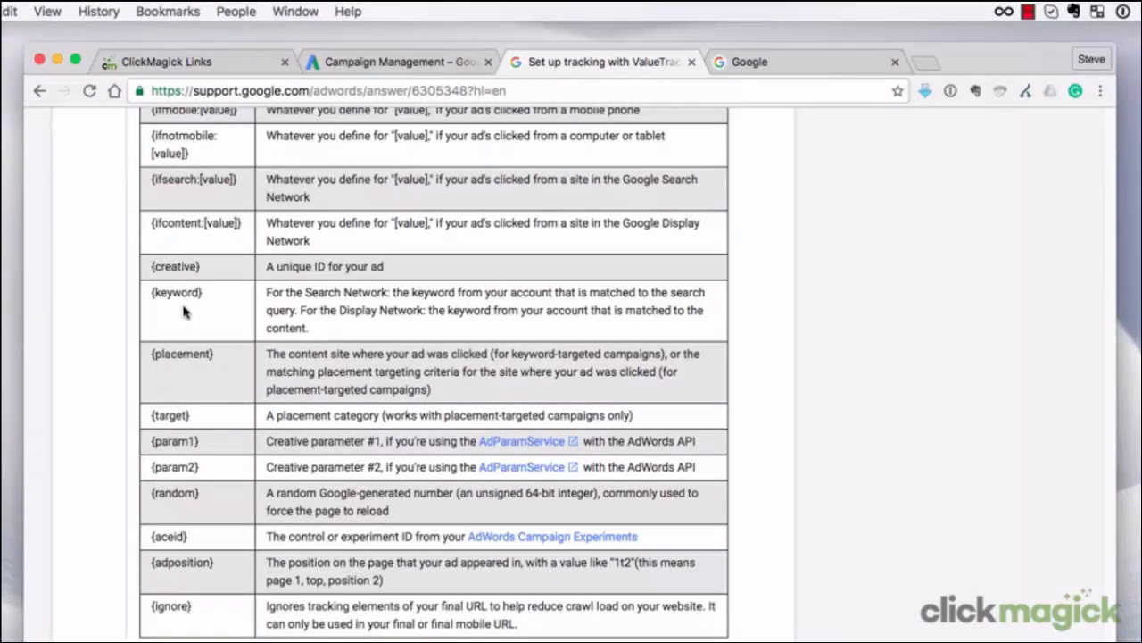
drag(205, 293, 148, 293)
right_click(180, 300)
click(274, 328)
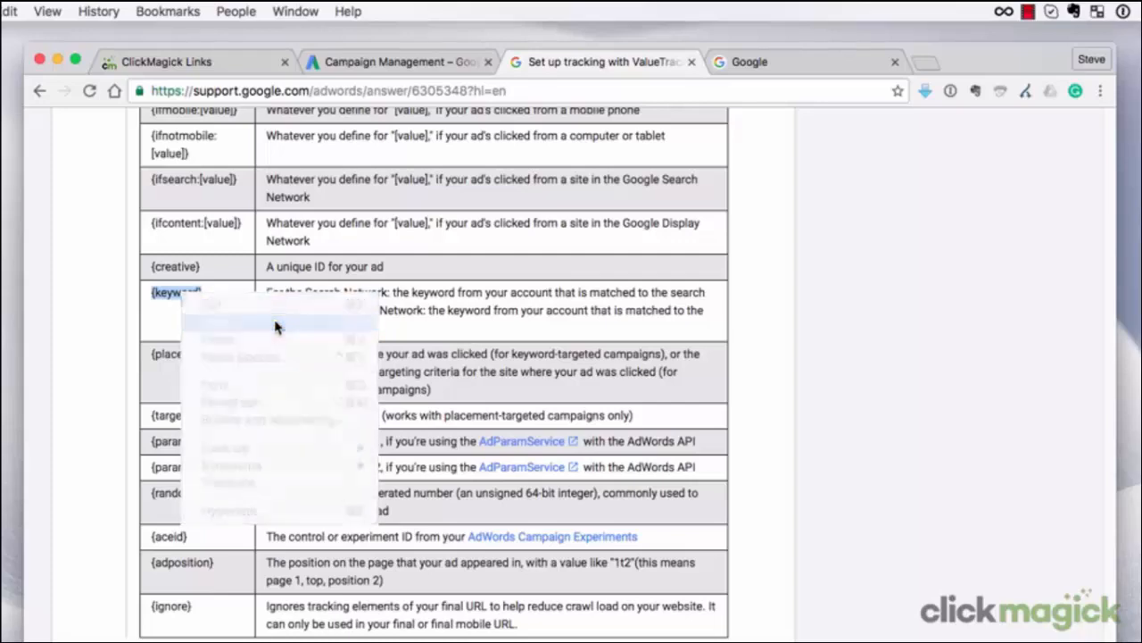
Step: Back in Google AdWords, append /{keyword} to the end of the ad's tracking template URL
click(403, 65)
scroll(404, 68, down, 5)
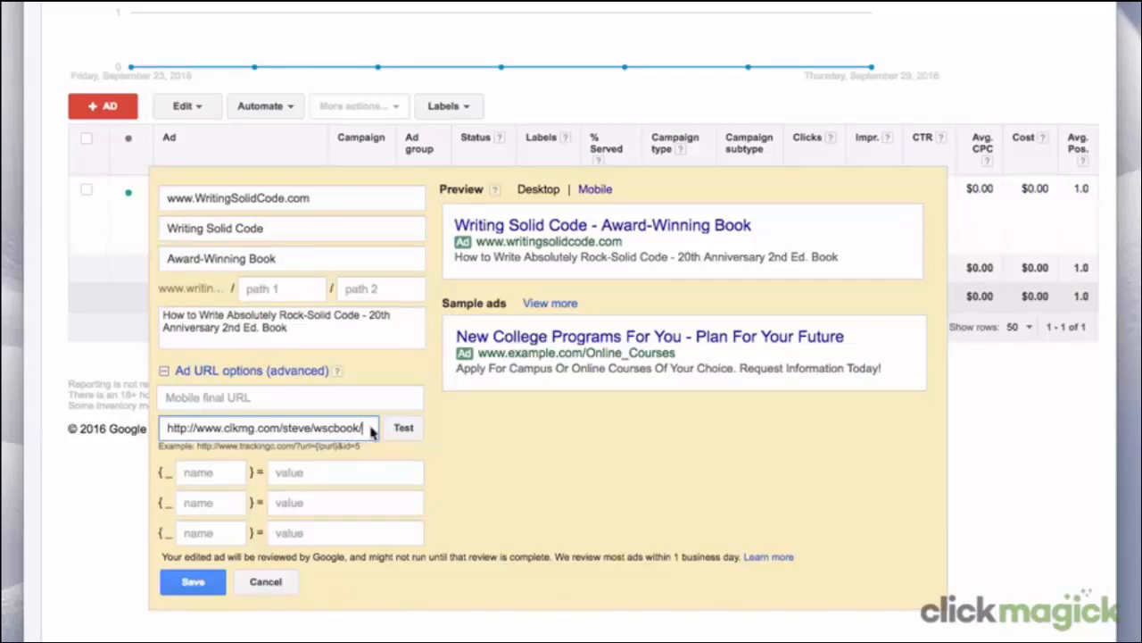
right_click(371, 431)
click(463, 473)
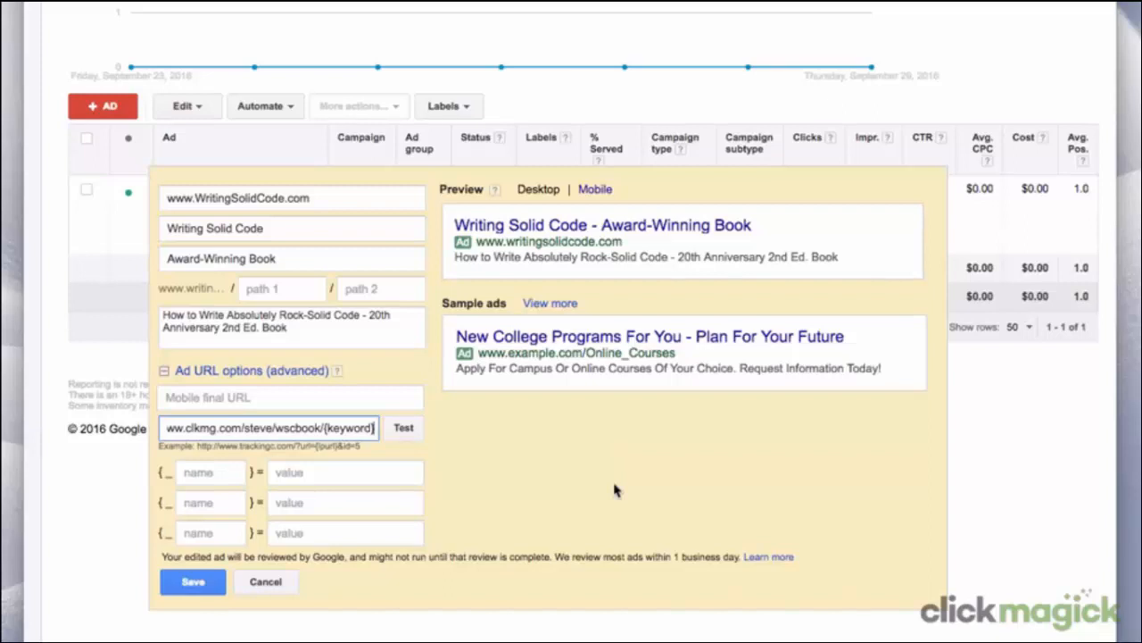
Step: Test the ad's tracking template and save the edited ad
click(403, 428)
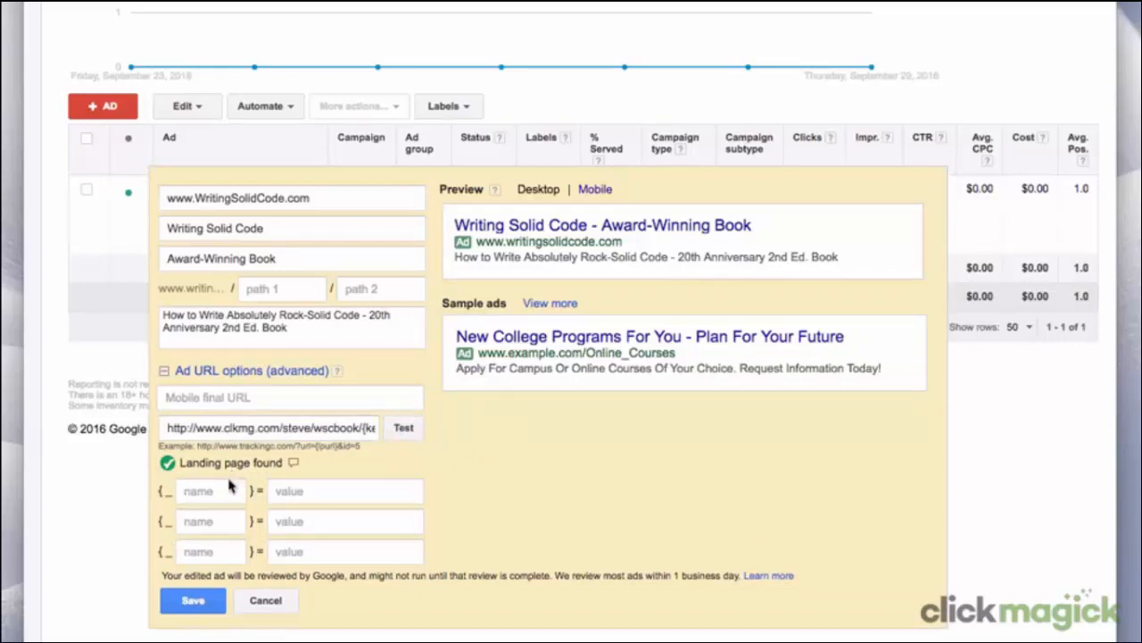
click(199, 601)
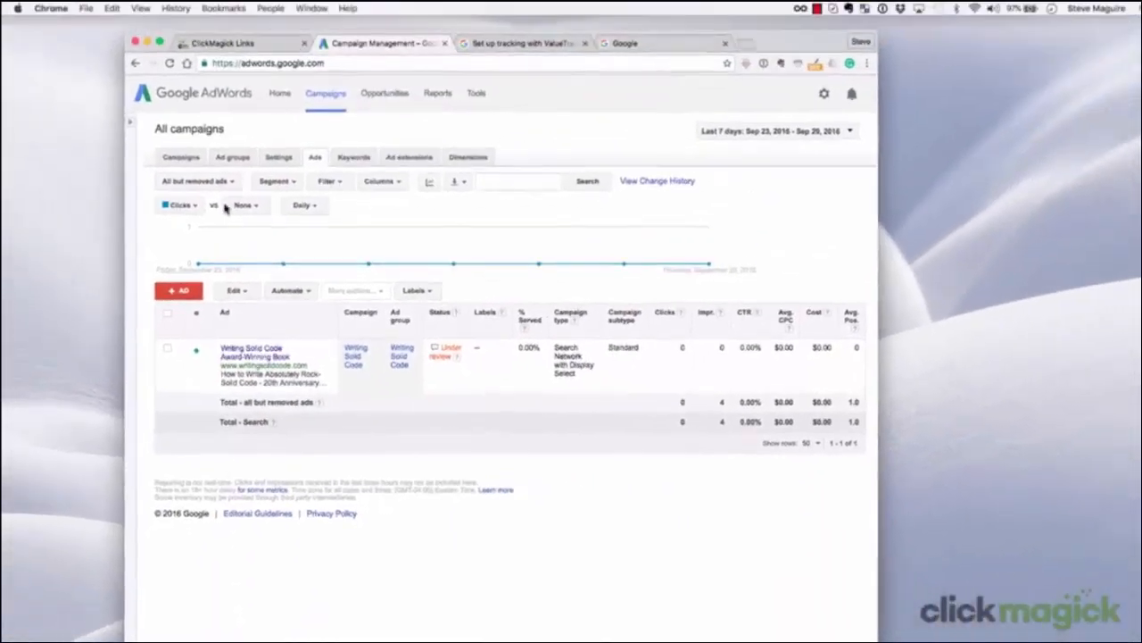
Step: Refresh the link statistics in ClickMagick, and reload the Google AdWords ads list to check the ad's review status
click(235, 48)
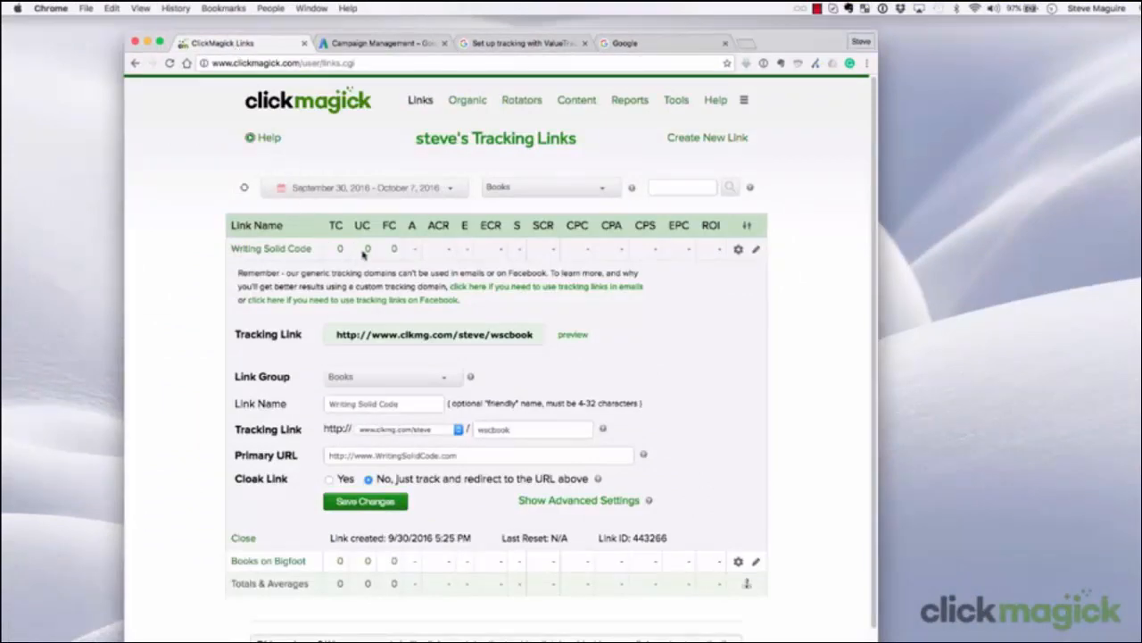
click(245, 190)
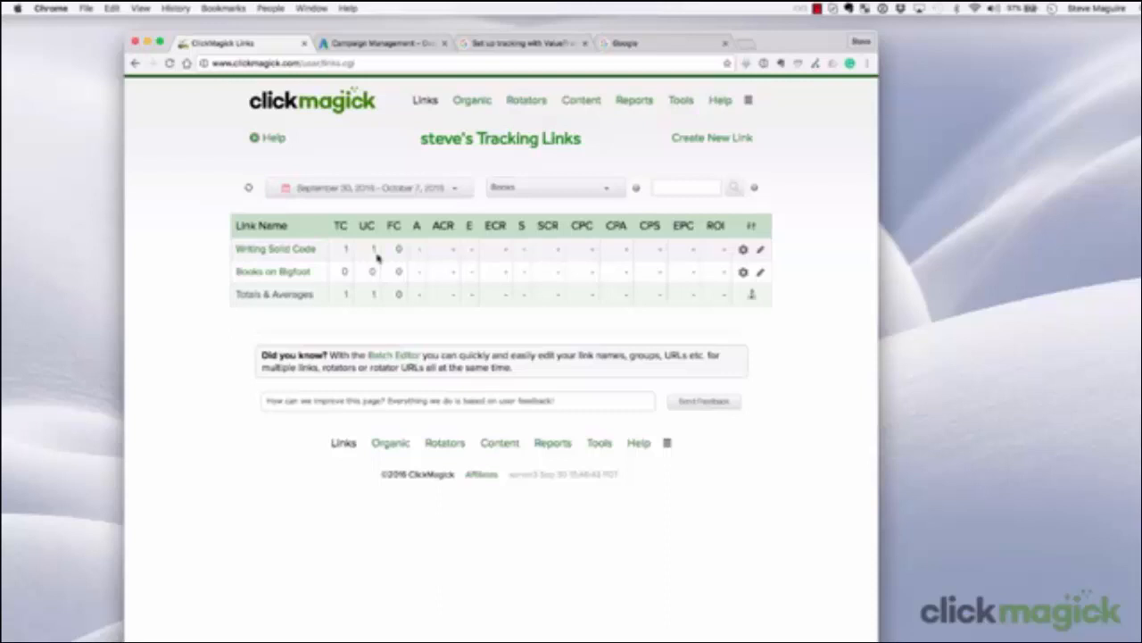
click(407, 46)
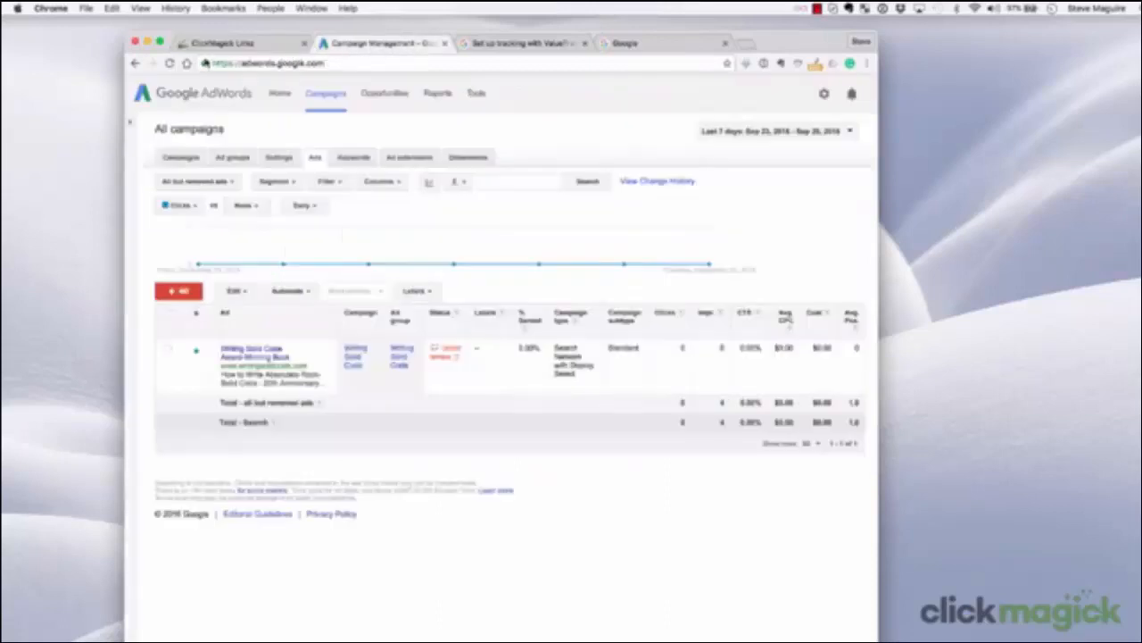
click(170, 64)
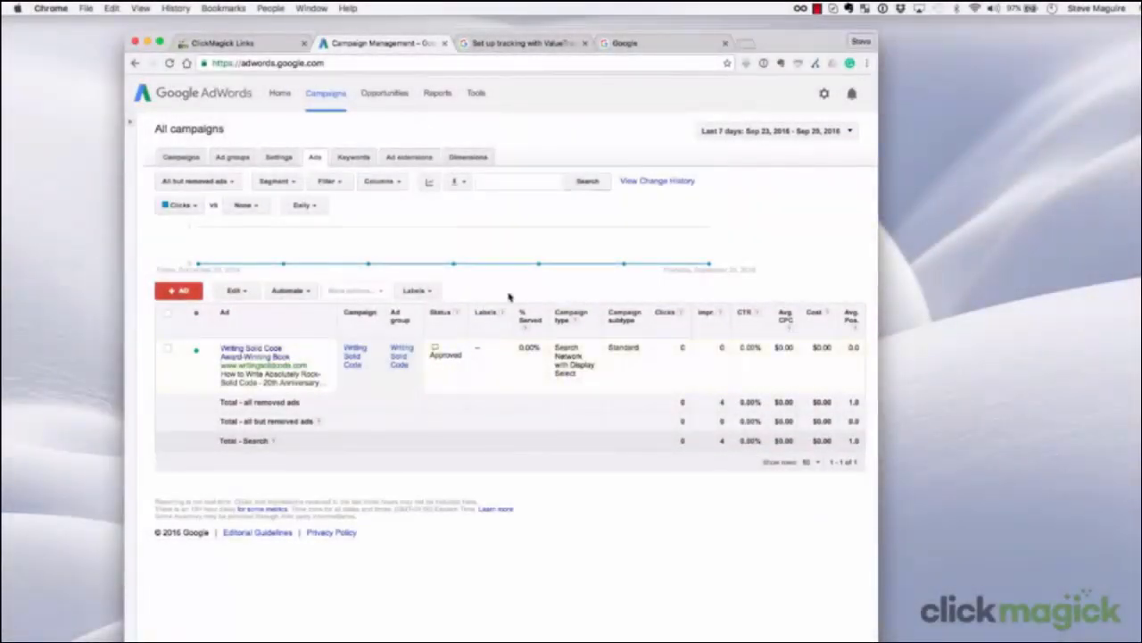
Step: Search Google for "writing solid code" and open the sponsored writingsolidcode.com ad from the results
click(698, 46)
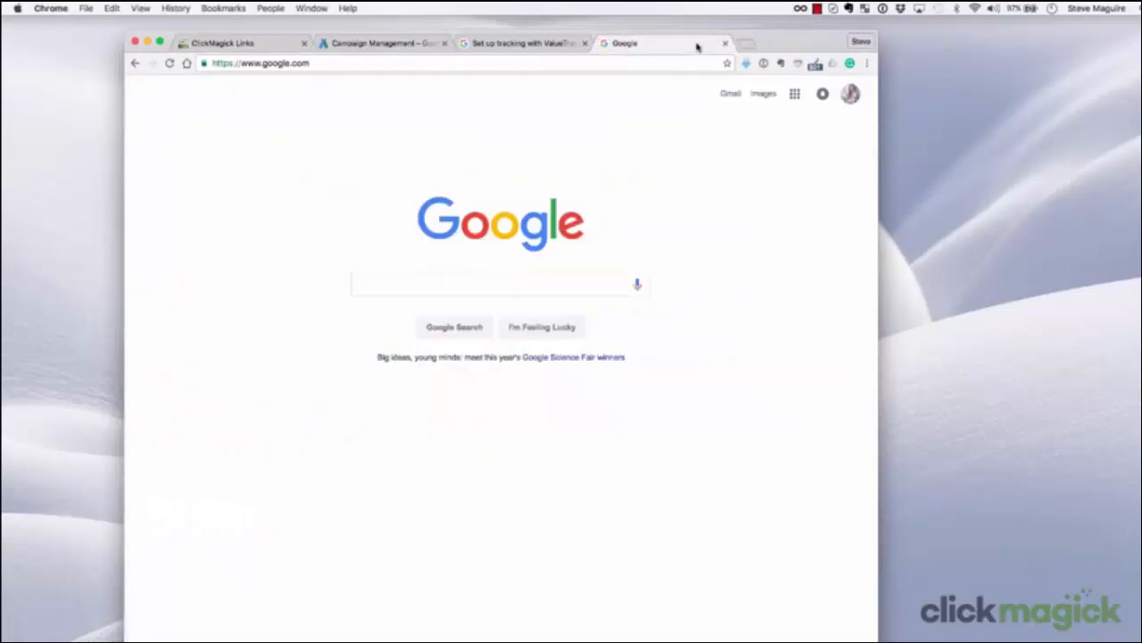
click(358, 284)
text(writing s)
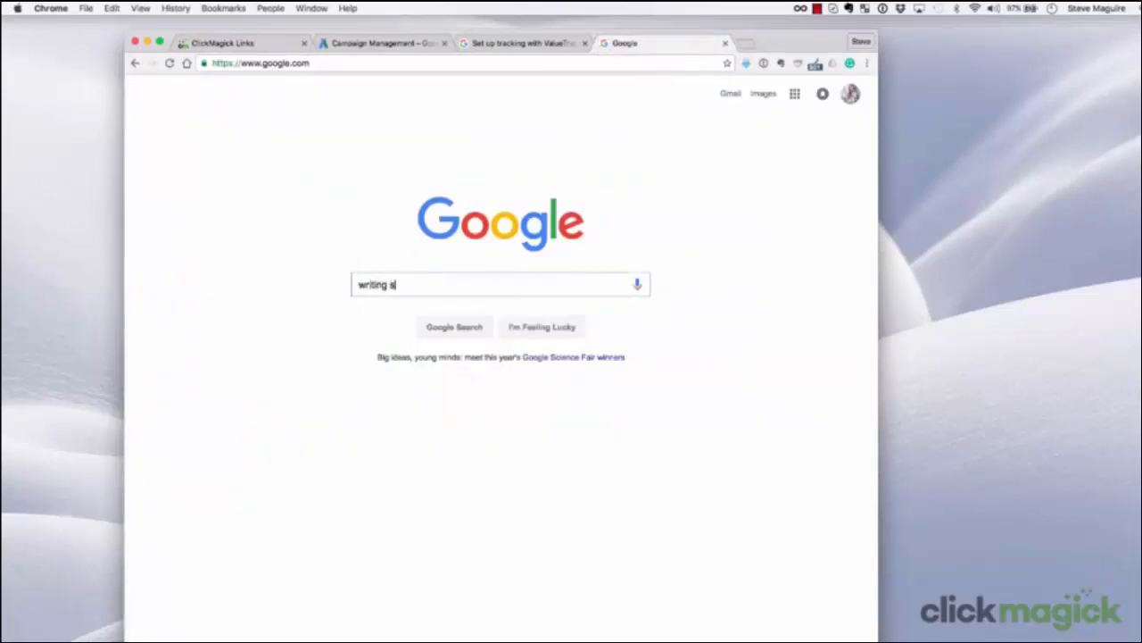
text(olid code)
click(456, 328)
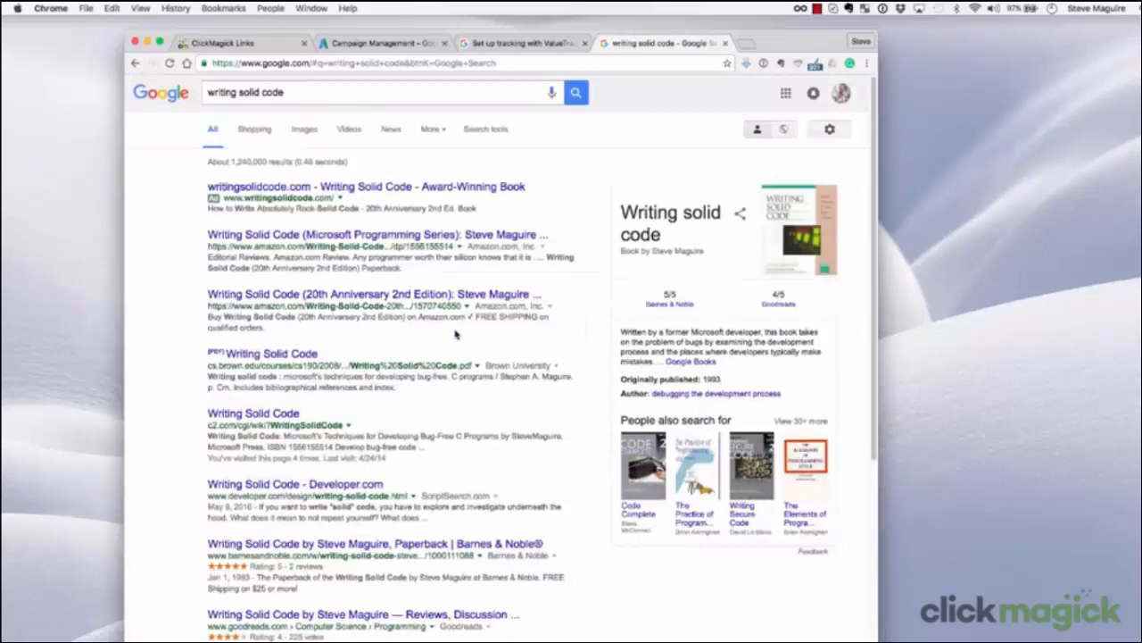
click(354, 187)
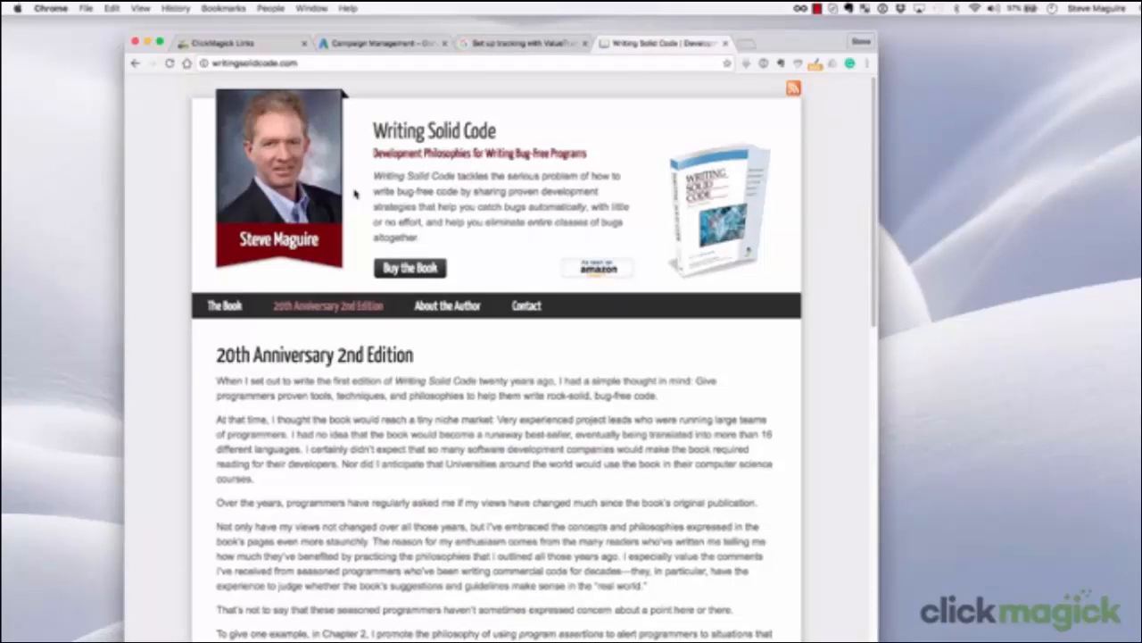
Step: Refresh the ClickMagick link statistics and show the total-clicks breakdown by Sub-ID for the Writing Solid Code link
click(259, 42)
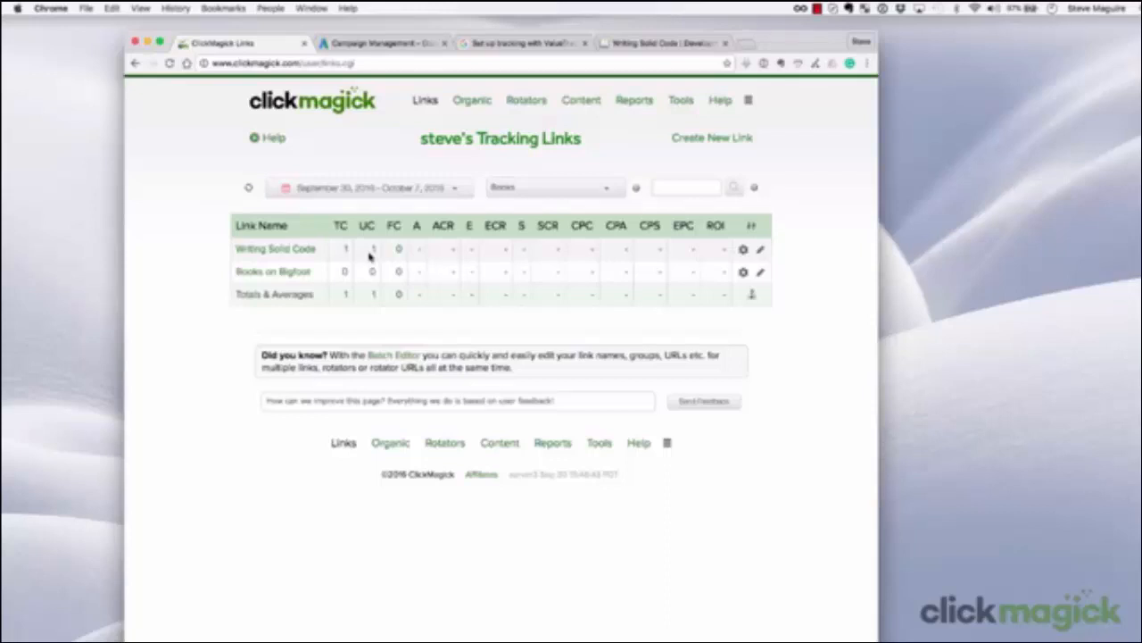
click(249, 189)
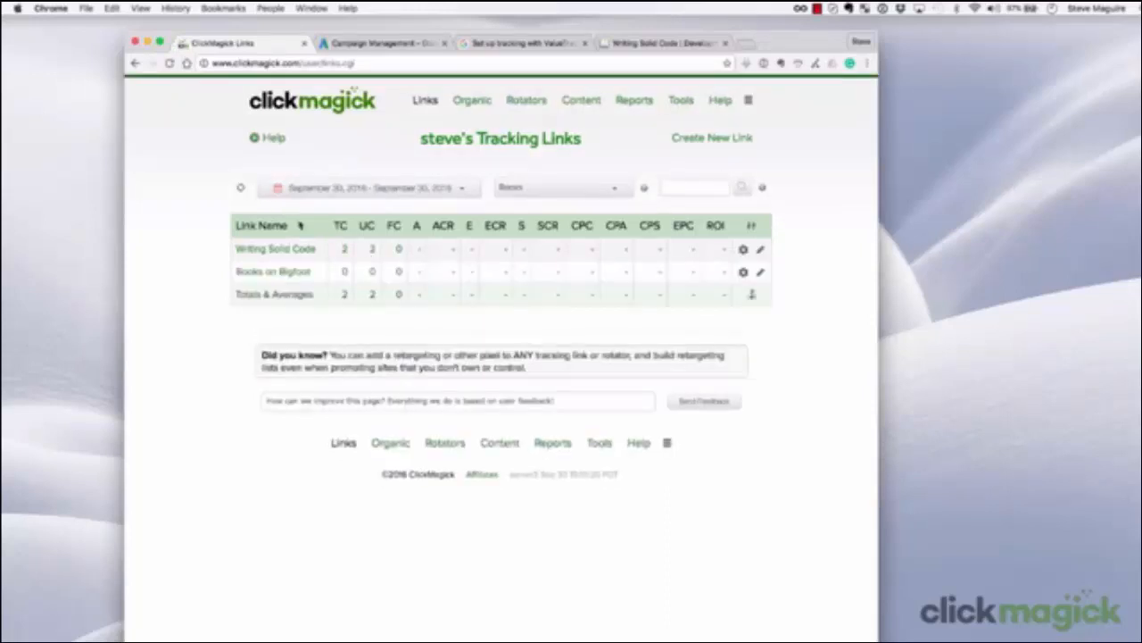
click(345, 250)
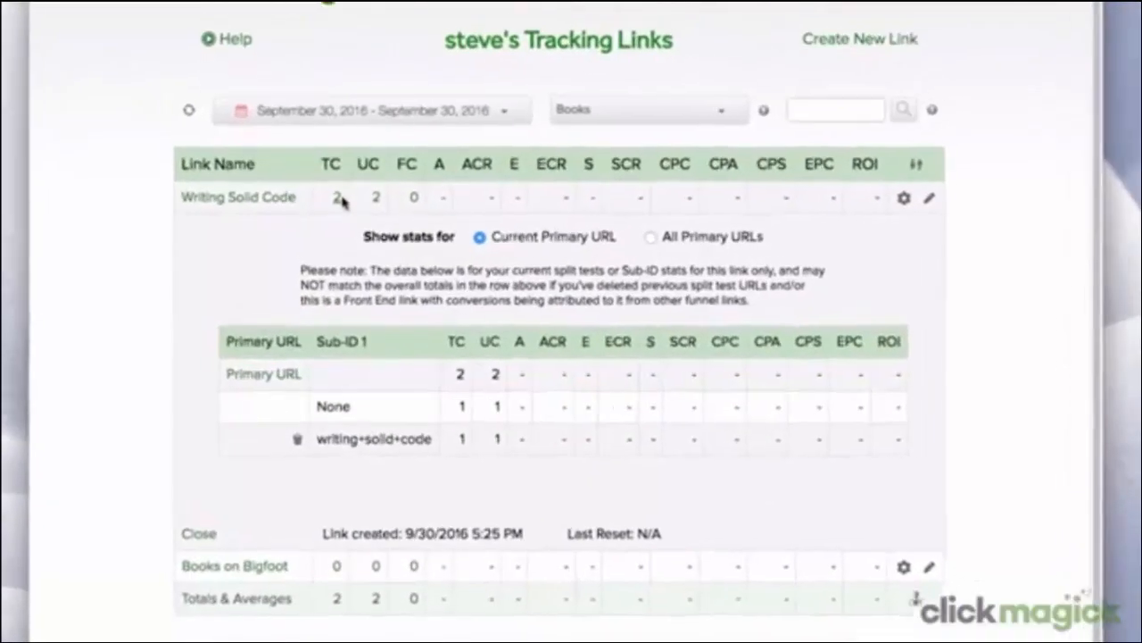